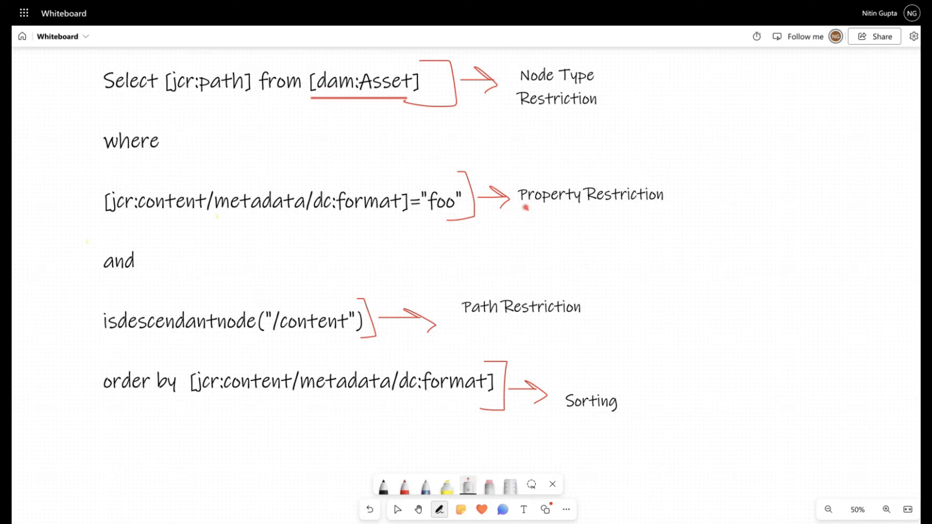
# Mark the property restriction on dc:format="foo" and the path restriction on "/content" in the whiteboard query with the laser pointer
pyautogui.moveTo(525, 207); pyautogui.dragTo(654, 207)
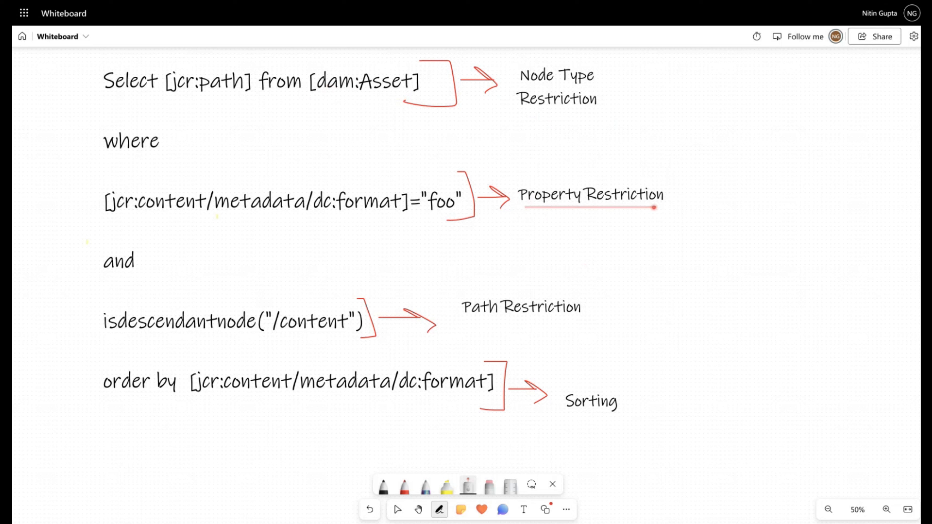
pyautogui.moveTo(125, 217); pyautogui.dragTo(359, 218)
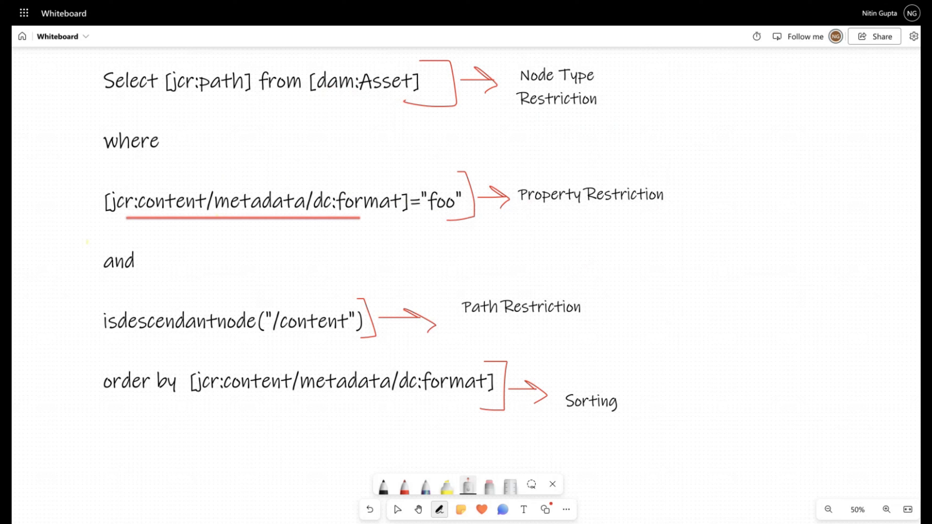
pyautogui.moveTo(468, 176)
pyautogui.mouseDown()
pyautogui.moveTo(422, 178)
pyautogui.moveTo(461, 189)
pyautogui.mouseUp()
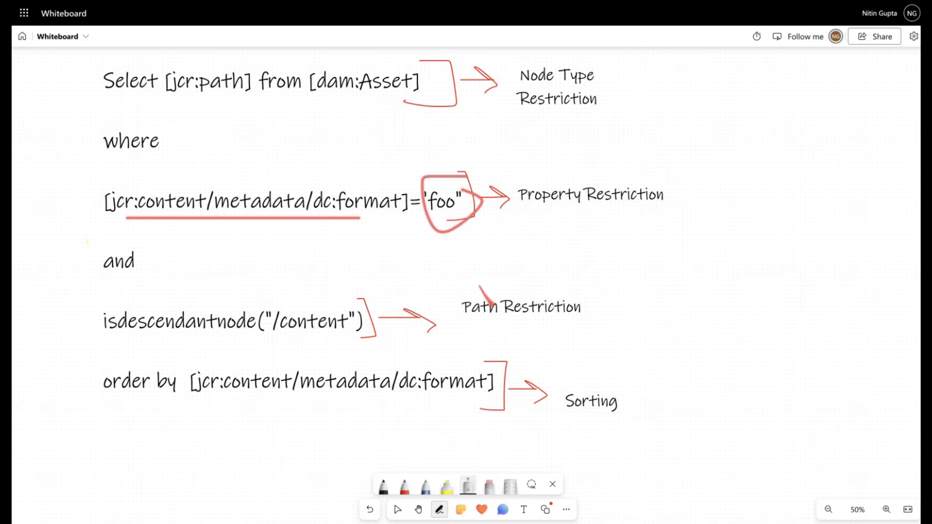
pyautogui.moveTo(468, 322); pyautogui.dragTo(563, 322)
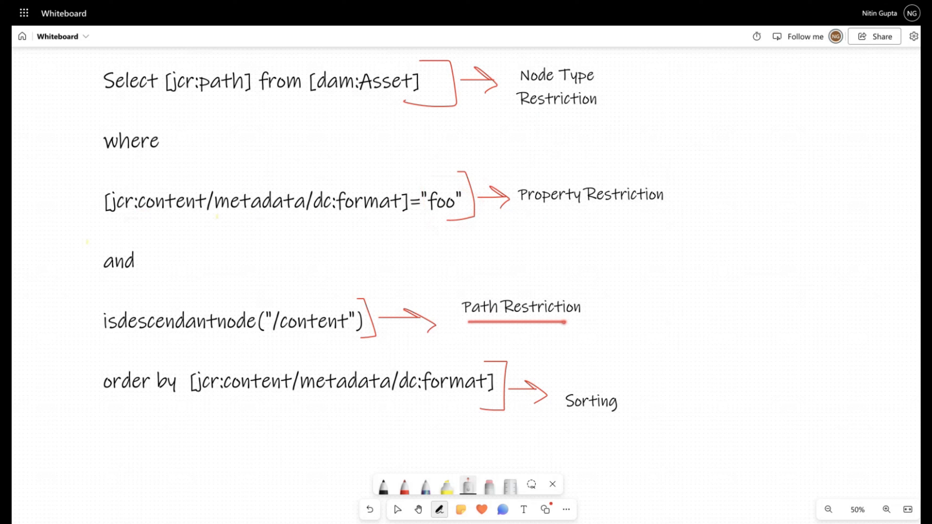
pyautogui.moveTo(263, 336); pyautogui.dragTo(346, 336)
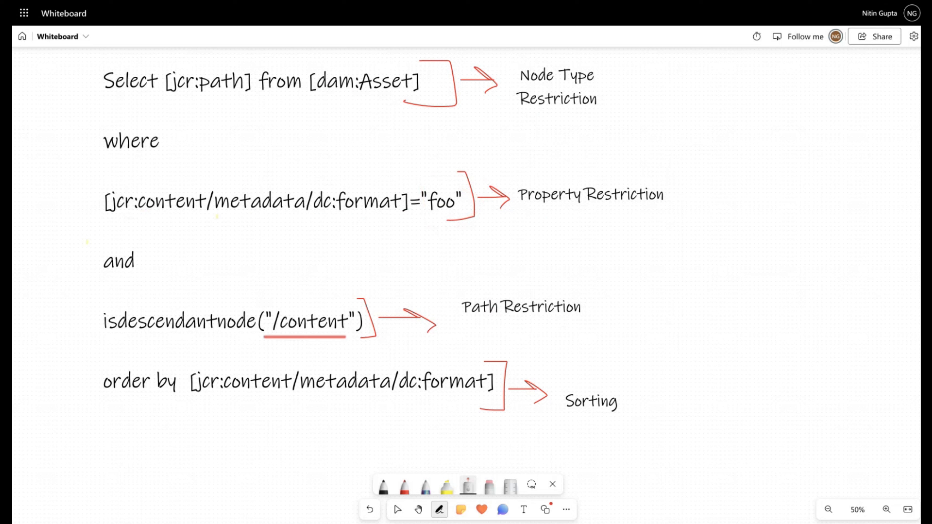
pyautogui.moveTo(485, 345)
pyautogui.mouseDown()
pyautogui.moveTo(588, 374)
pyautogui.moveTo(579, 370)
pyautogui.moveTo(670, 436)
pyautogui.moveTo(562, 355)
pyautogui.mouseUp()
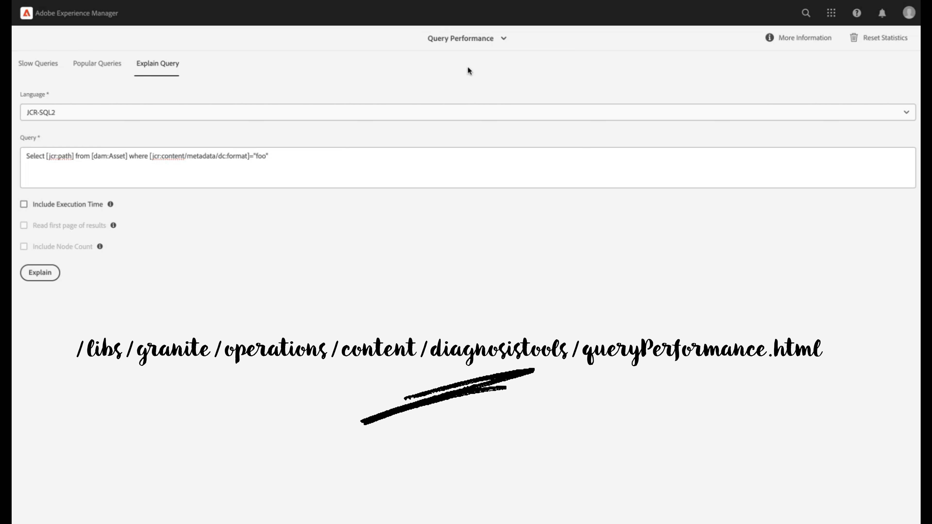
# Explain the JCR-SQL2 query Select [jcr:path] from [dam:Asset] where [jcr:content/metadata/dc:format]="foo"
pyautogui.click(154, 115)
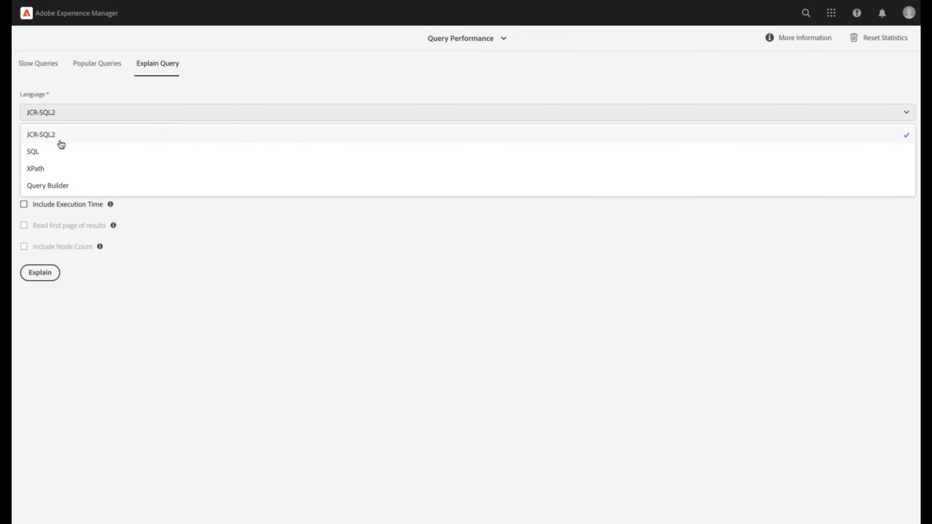
pyautogui.click(262, 60)
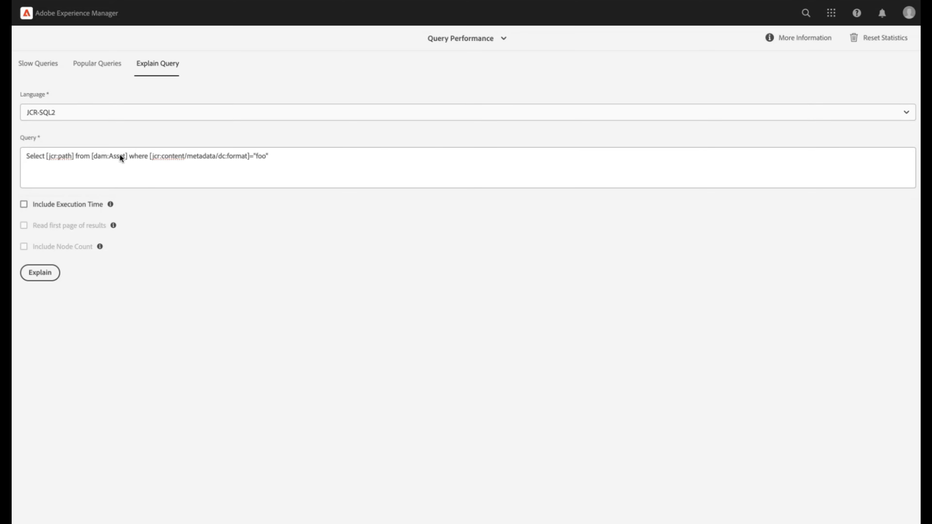
pyautogui.moveTo(19, 162); pyautogui.dragTo(295, 174)
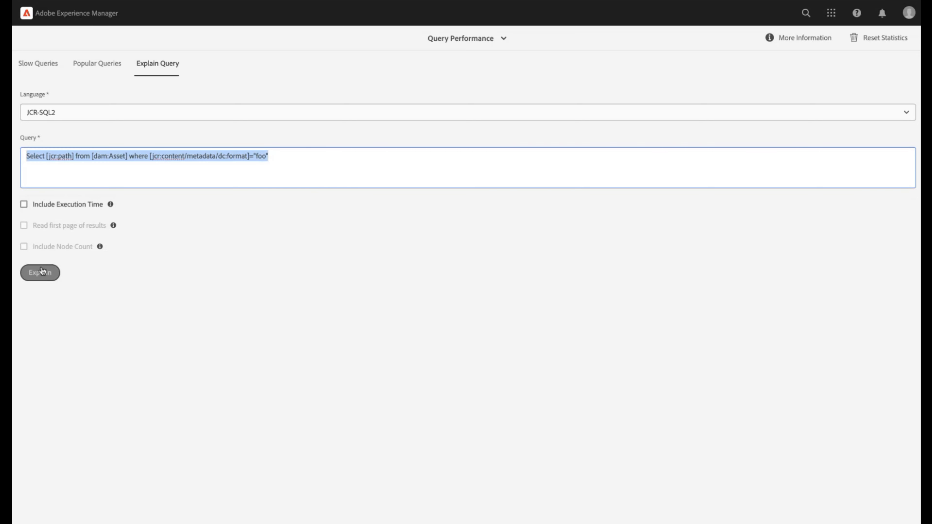
pyautogui.click(319, 165)
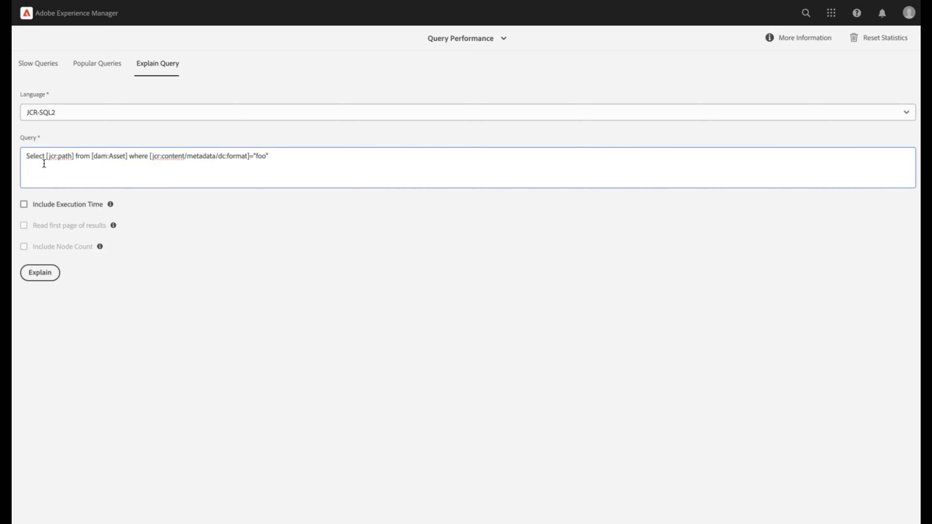
pyautogui.moveTo(93, 156); pyautogui.dragTo(241, 156)
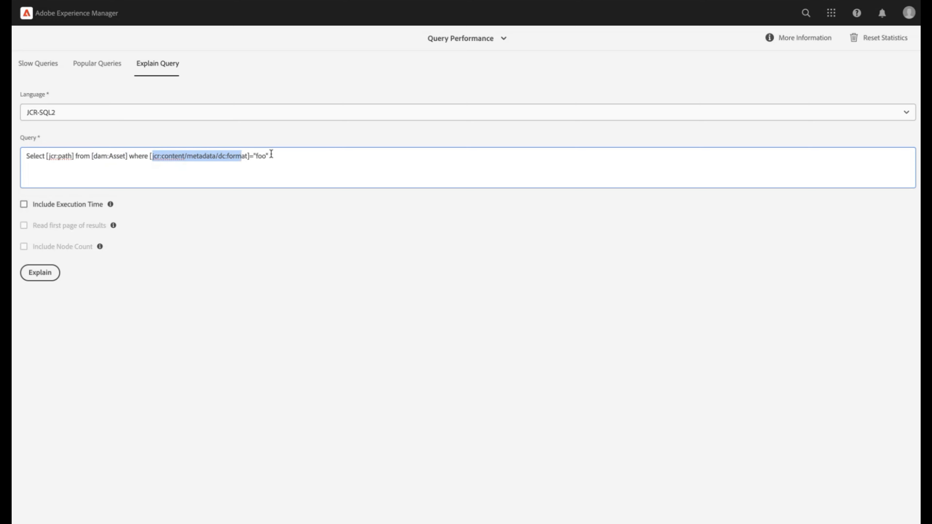
pyautogui.click(51, 272)
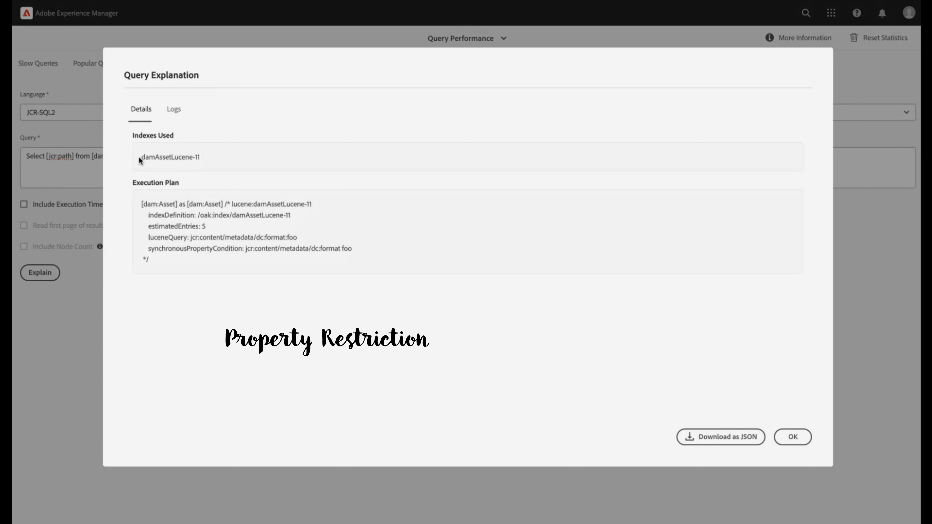
# Examine the index used and the execution plan's luceneQuery line for the property restriction, and close the explanation
pyautogui.moveTo(139, 158); pyautogui.dragTo(219, 159)
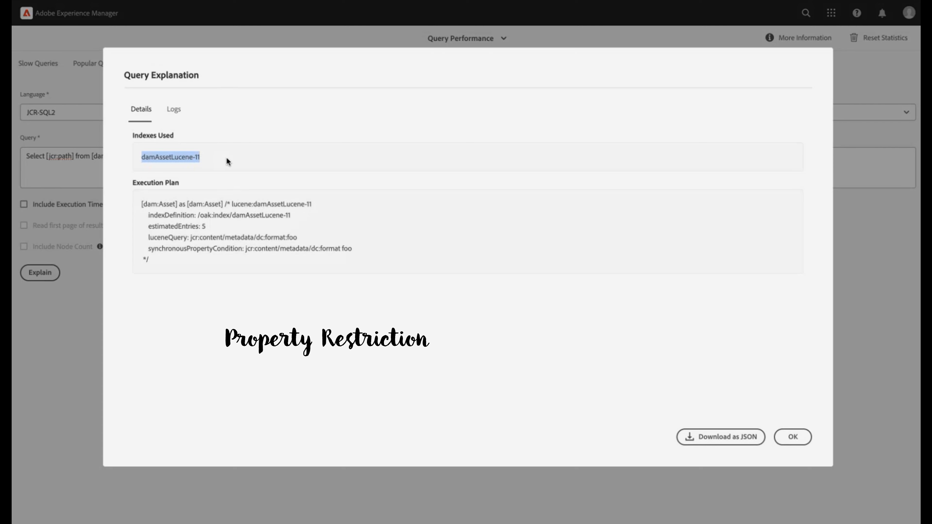
pyautogui.moveTo(146, 200); pyautogui.dragTo(181, 253)
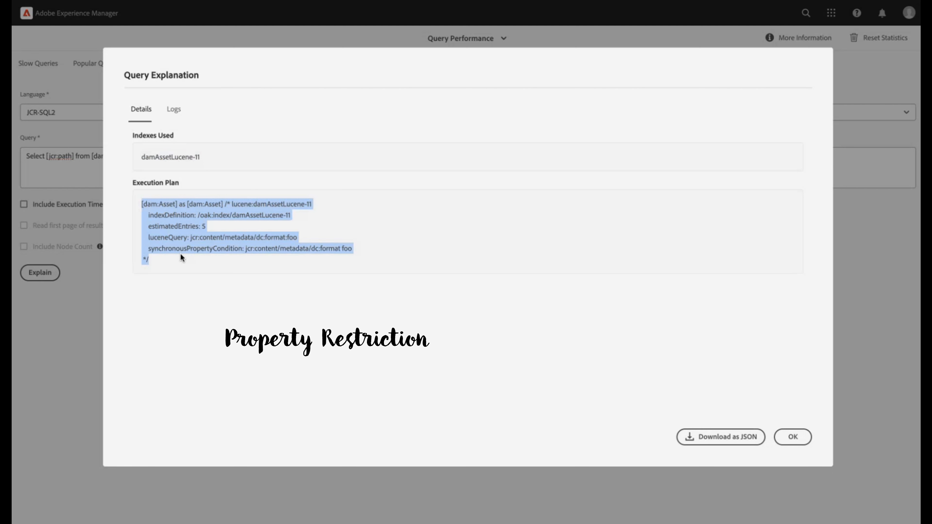
pyautogui.click(181, 254)
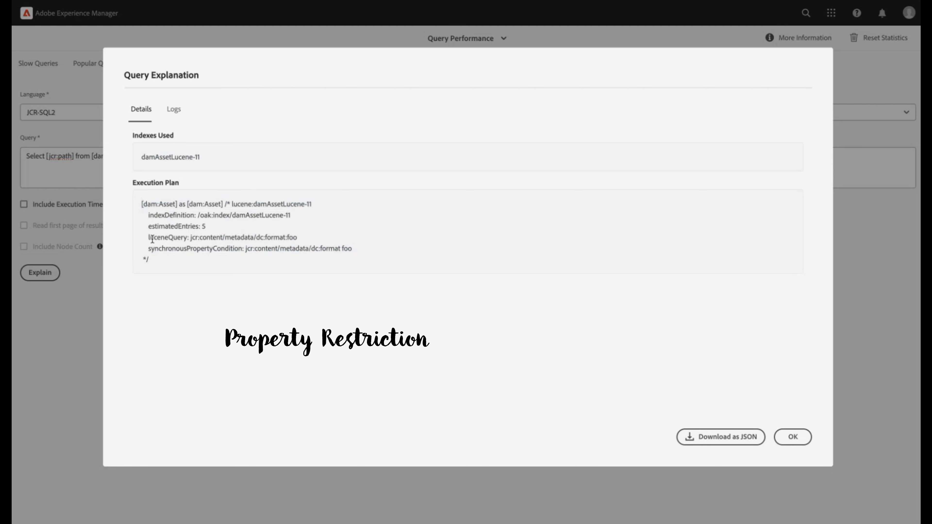
pyautogui.moveTo(146, 238); pyautogui.dragTo(315, 238)
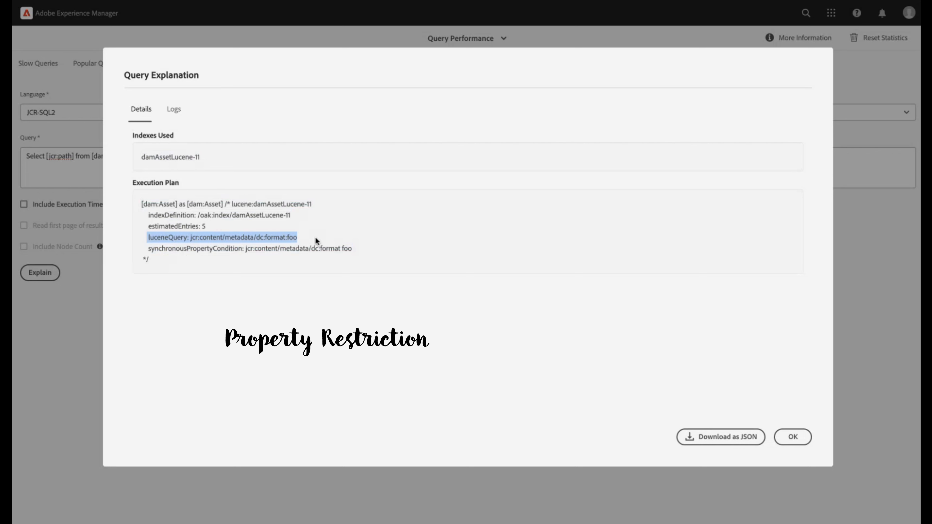
pyautogui.click(316, 238)
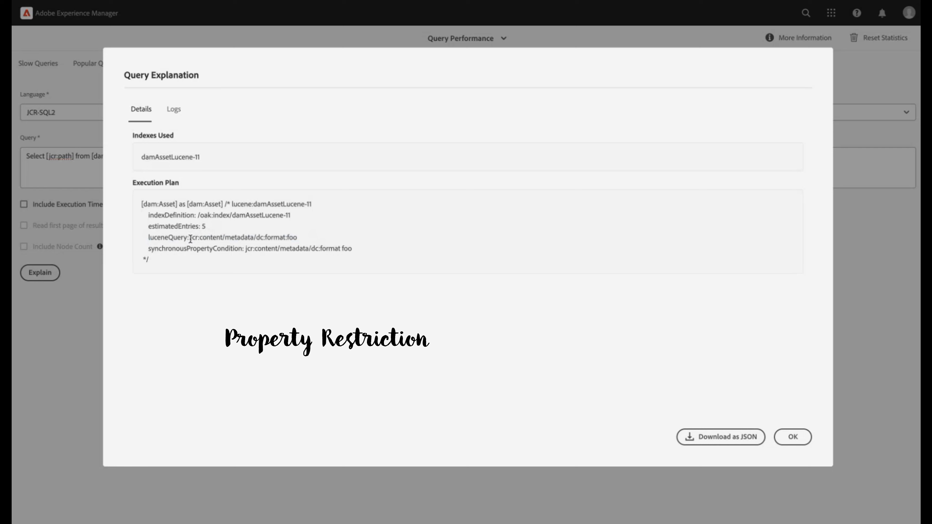
pyautogui.moveTo(191, 237); pyautogui.dragTo(323, 241)
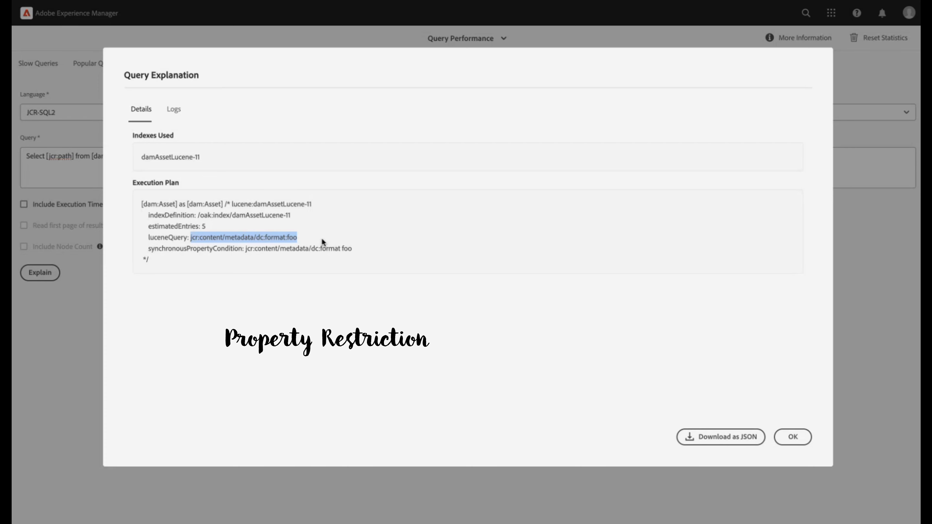
pyautogui.click(322, 238)
pyautogui.moveTo(260, 239); pyautogui.dragTo(132, 242)
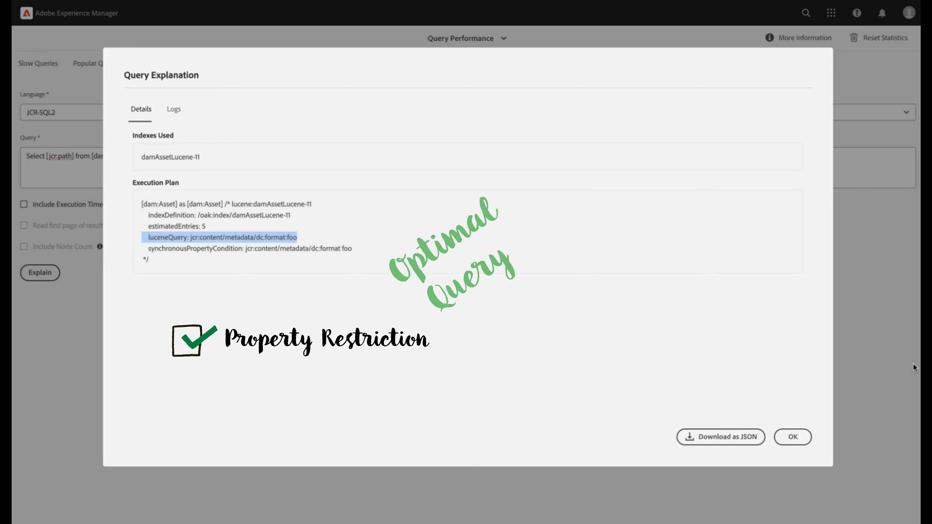
pyautogui.click(799, 437)
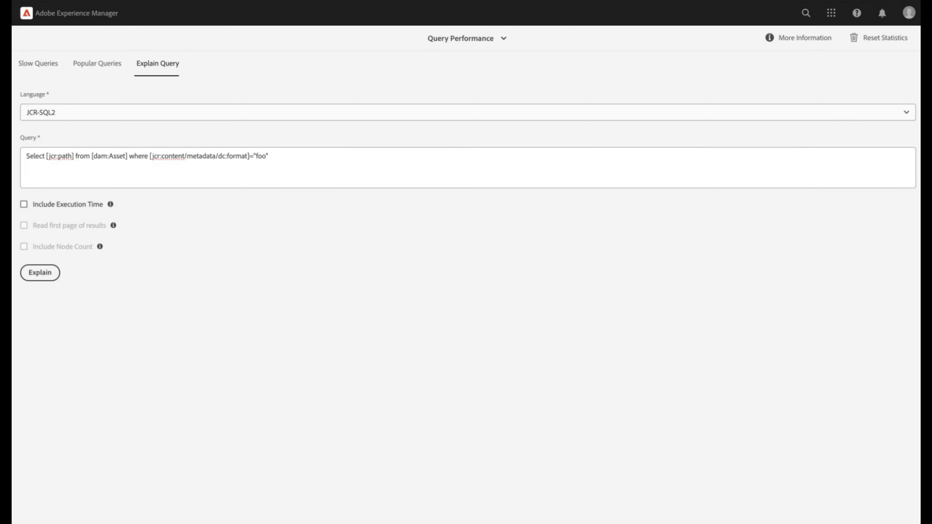
# Extend the dc:format query with order by [jcr:content/metadata/dc:title] and explain it
pyautogui.write('order by  [jcr:content/metadata/dc:title]')
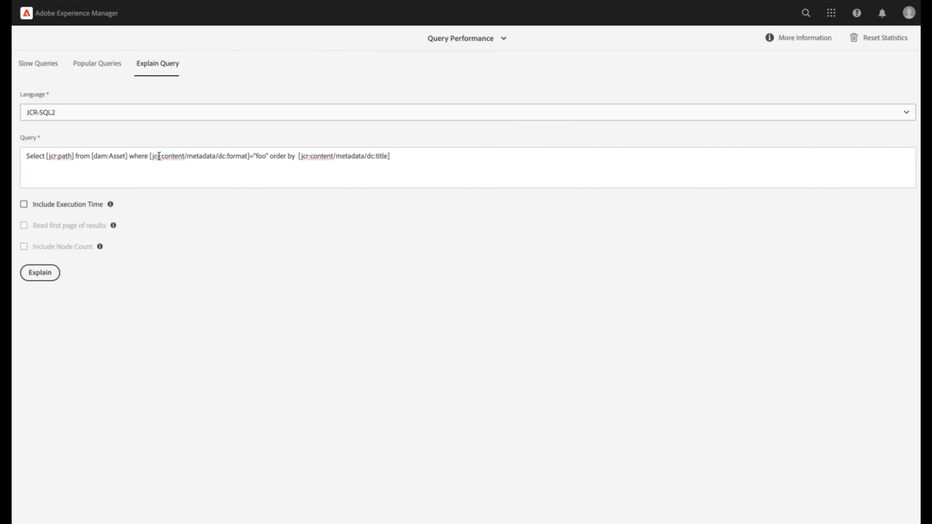
pyautogui.moveTo(152, 156); pyautogui.dragTo(383, 156)
pyautogui.click(51, 276)
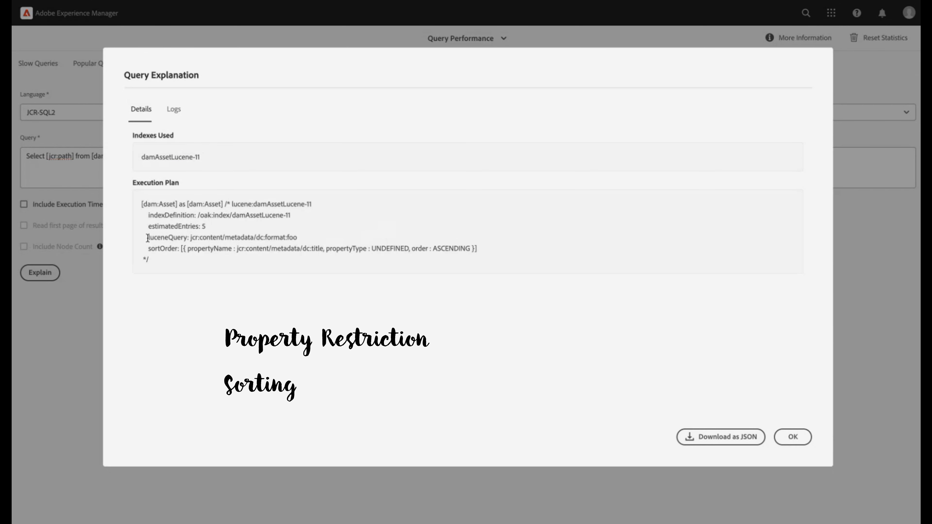
# Check the luceneQuery and sortOrder lines of the execution plan for the filter and sorting, and close the explanation
pyautogui.moveTo(190, 237); pyautogui.dragTo(301, 239)
pyautogui.moveTo(145, 248); pyautogui.dragTo(499, 253)
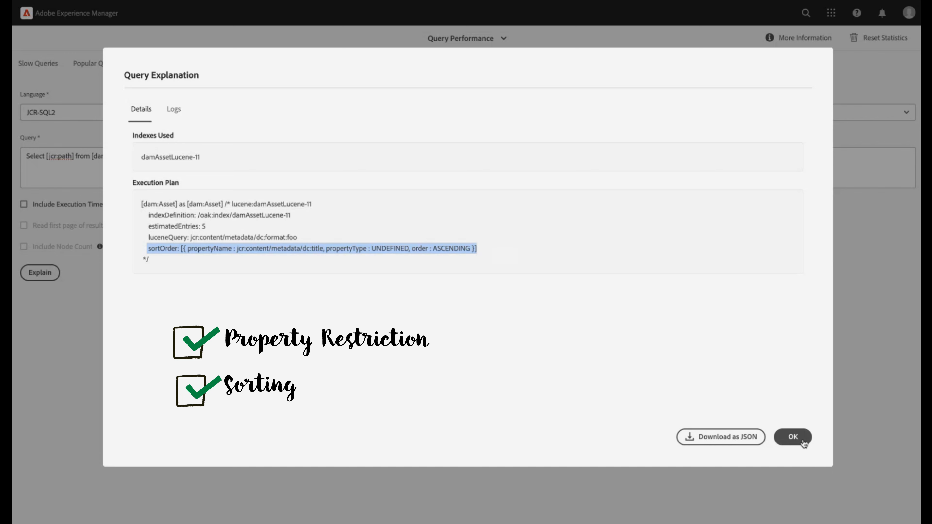
pyautogui.click(792, 437)
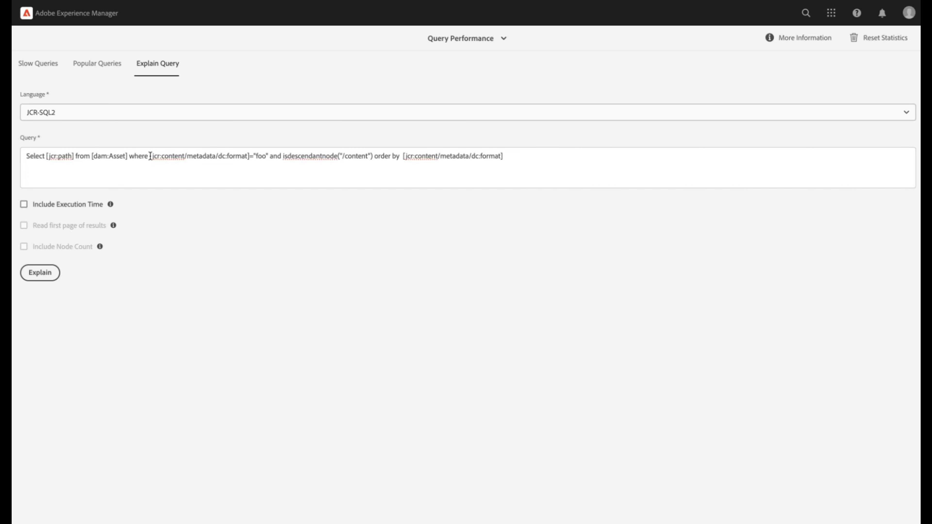
# Explain the dc:format="foo" query with isdescendantnode("/content") and order by [jcr:content/metadata/dc:format], and check its luceneQuery for the path and property restrictions
pyautogui.moveTo(150, 158); pyautogui.dragTo(504, 157)
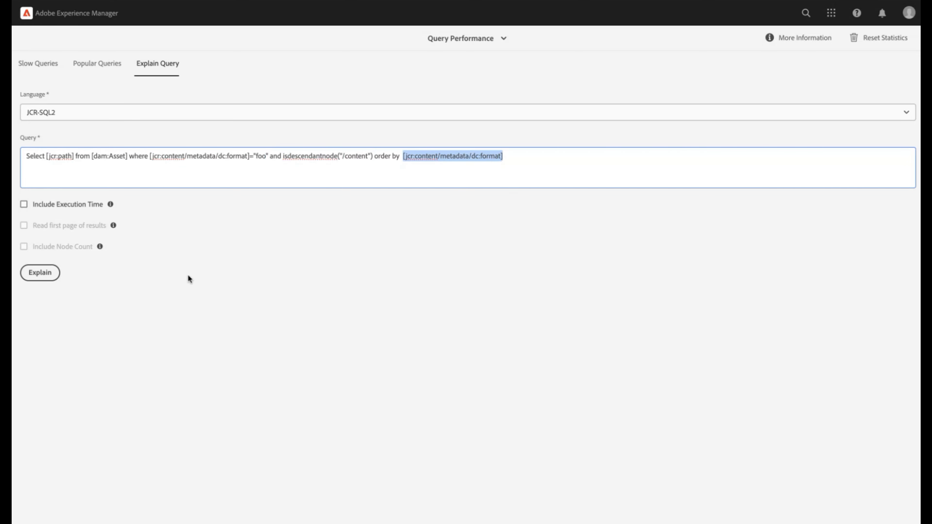
pyautogui.click(46, 277)
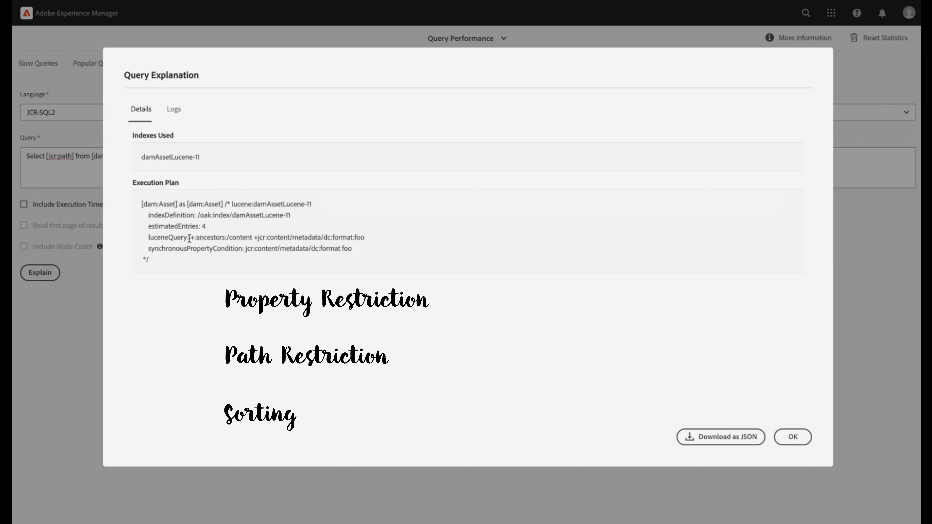
pyautogui.moveTo(189, 237); pyautogui.dragTo(370, 242)
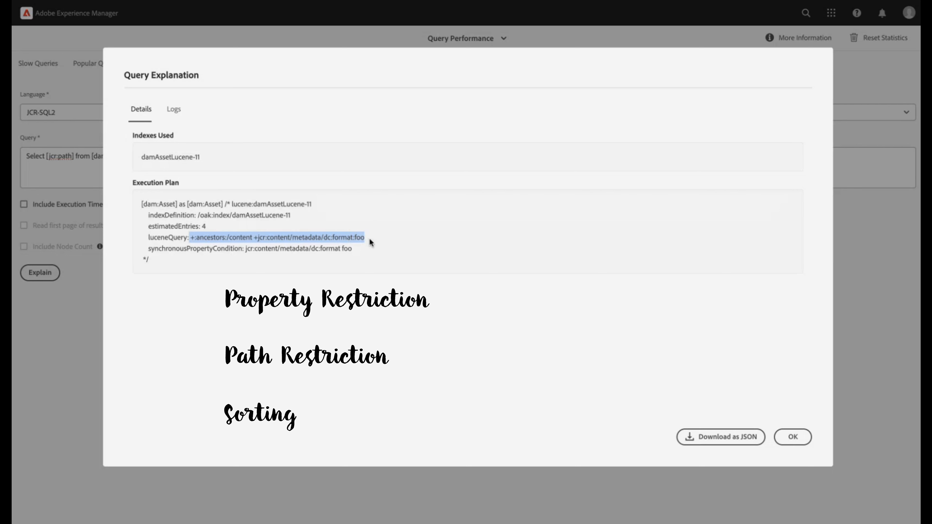
pyautogui.click(226, 237)
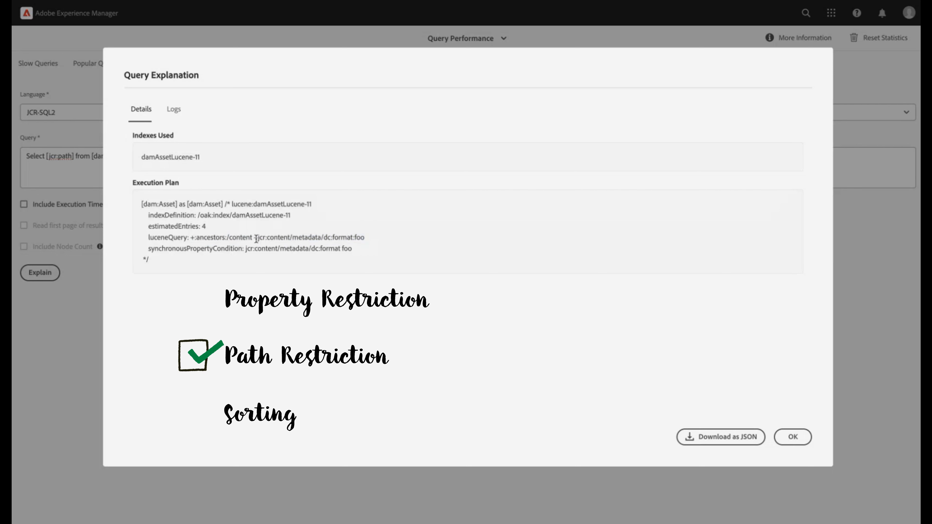
pyautogui.moveTo(257, 237); pyautogui.dragTo(384, 241)
pyautogui.click(384, 242)
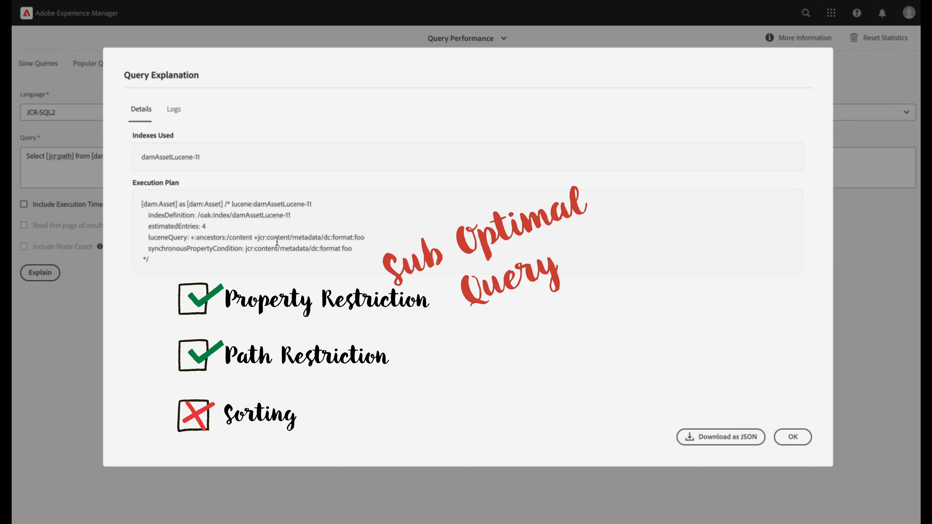
pyautogui.moveTo(258, 238); pyautogui.dragTo(370, 241)
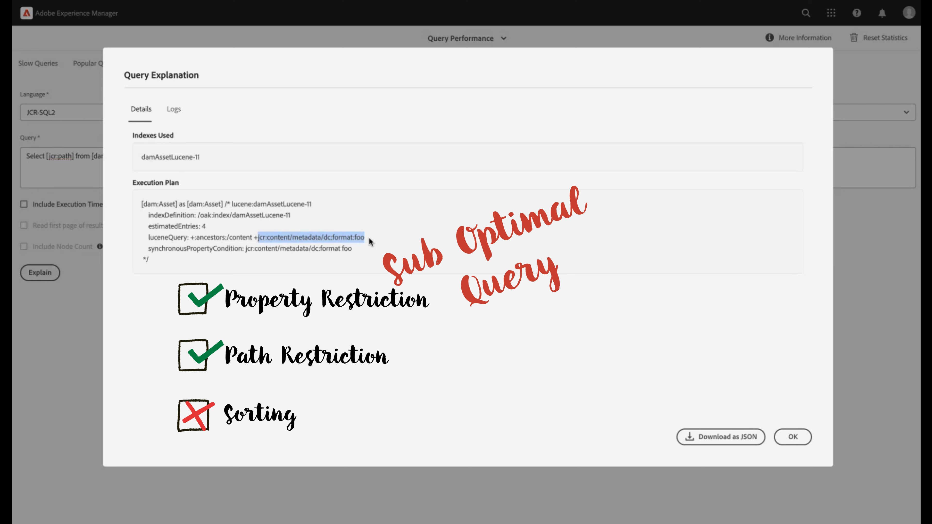
pyautogui.click(792, 437)
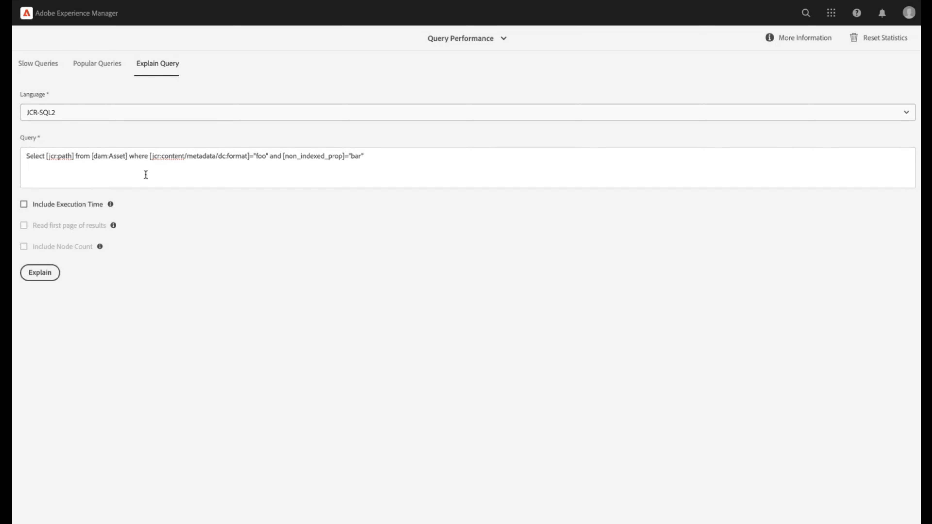
# Explain the dc:format="foo" query with the second condition [non_indexed_prop]="bar" and check which property restrictions its luceneQuery line covers
pyautogui.moveTo(149, 156); pyautogui.dragTo(268, 156)
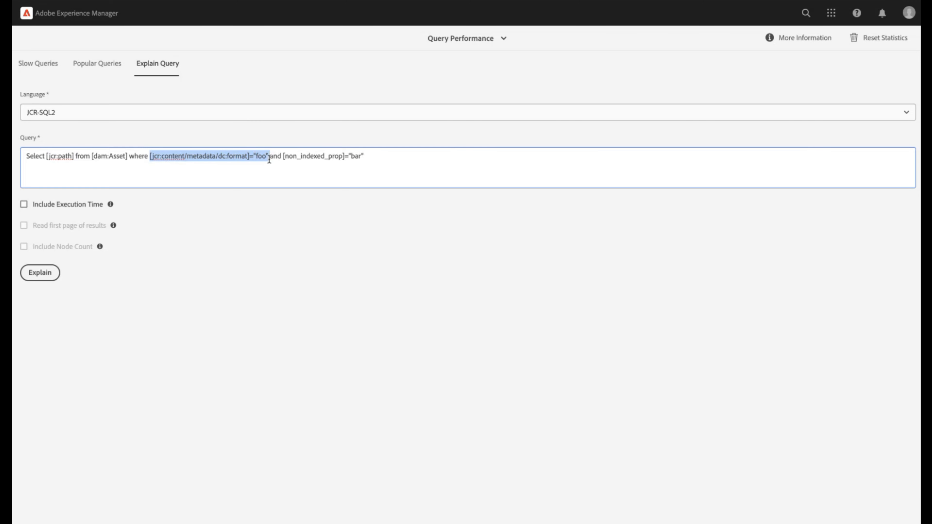
pyautogui.click(290, 156)
pyautogui.moveTo(283, 157); pyautogui.dragTo(381, 156)
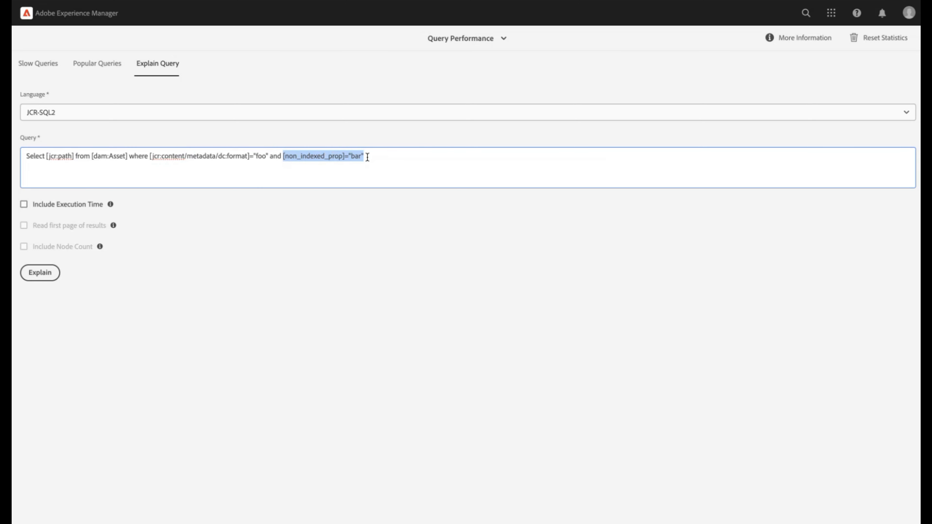
pyautogui.click(32, 273)
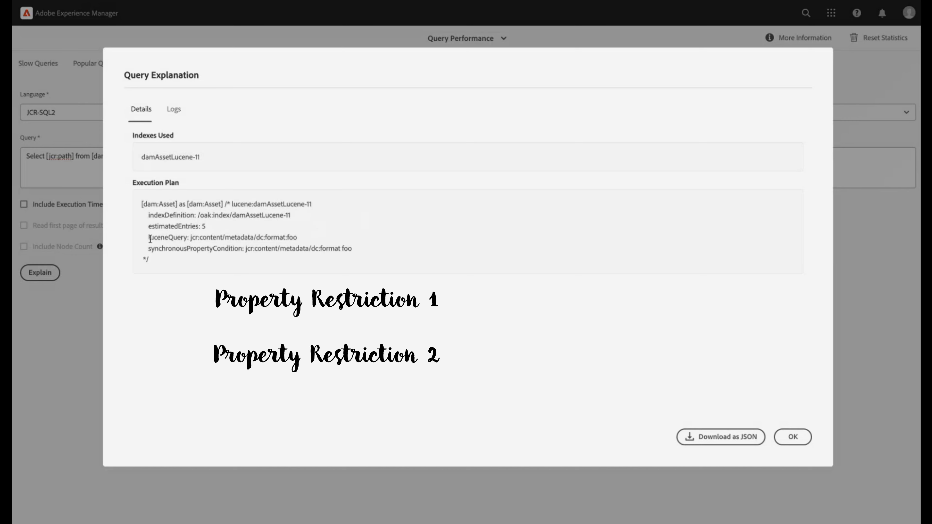
pyautogui.moveTo(149, 239); pyautogui.dragTo(315, 242)
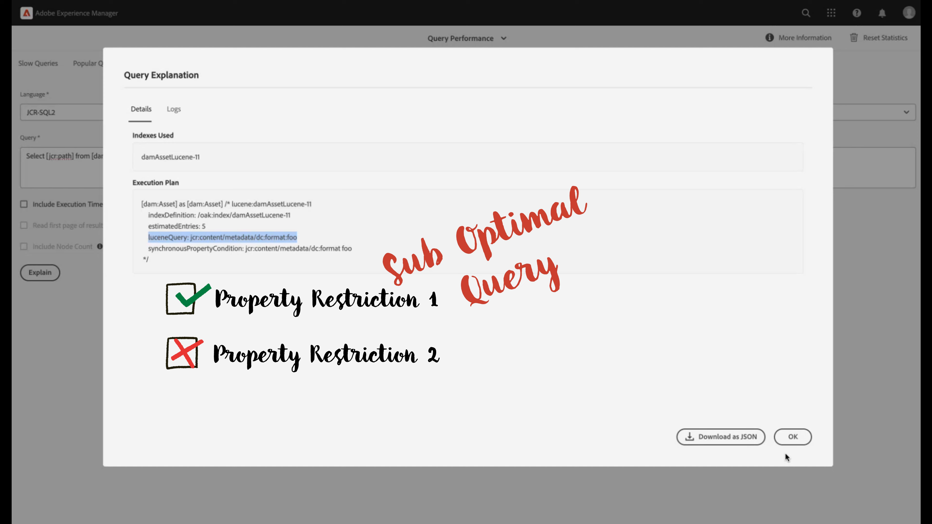
# Explain the dam:Asset query with contains([jcr:content/metadata/dc:format],"foo") and check its luceneQuery line for the full-text property restriction
pyautogui.click(793, 437)
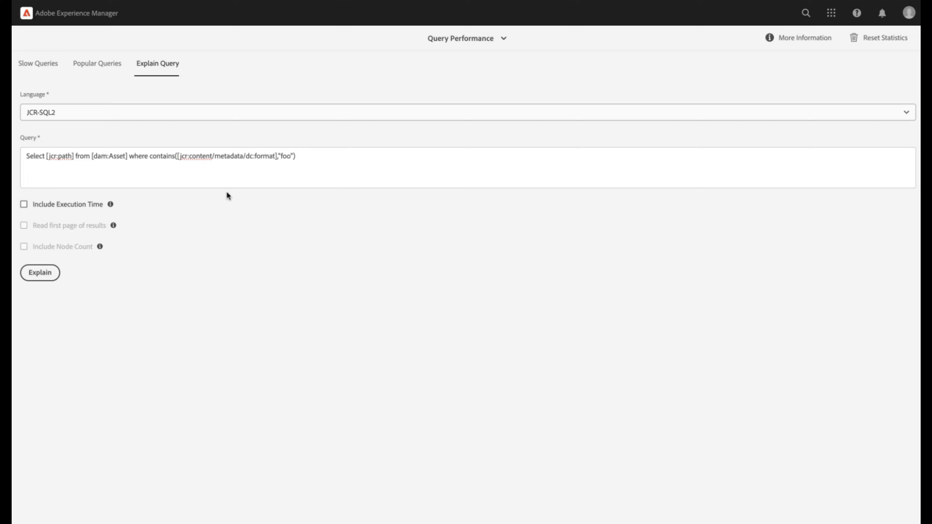
pyautogui.moveTo(180, 155); pyautogui.dragTo(273, 155)
pyautogui.doubleClick(285, 155)
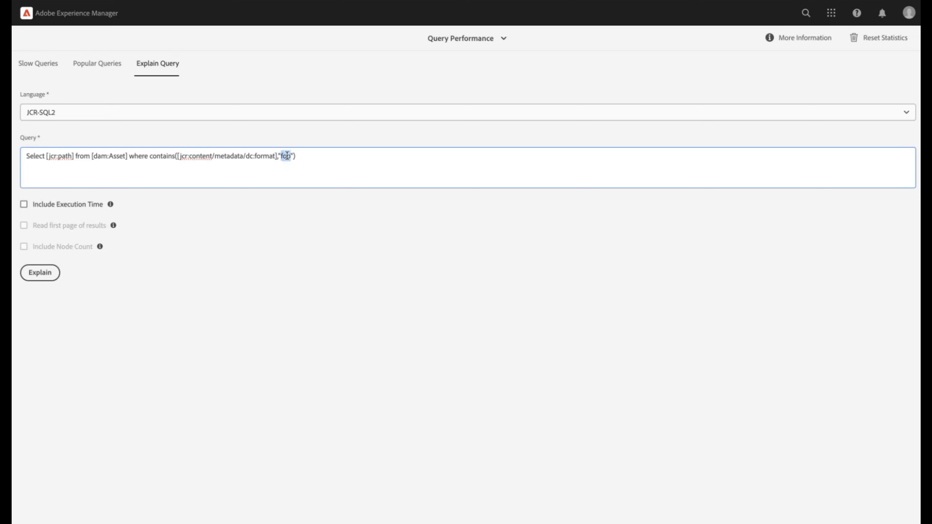
pyautogui.click(52, 273)
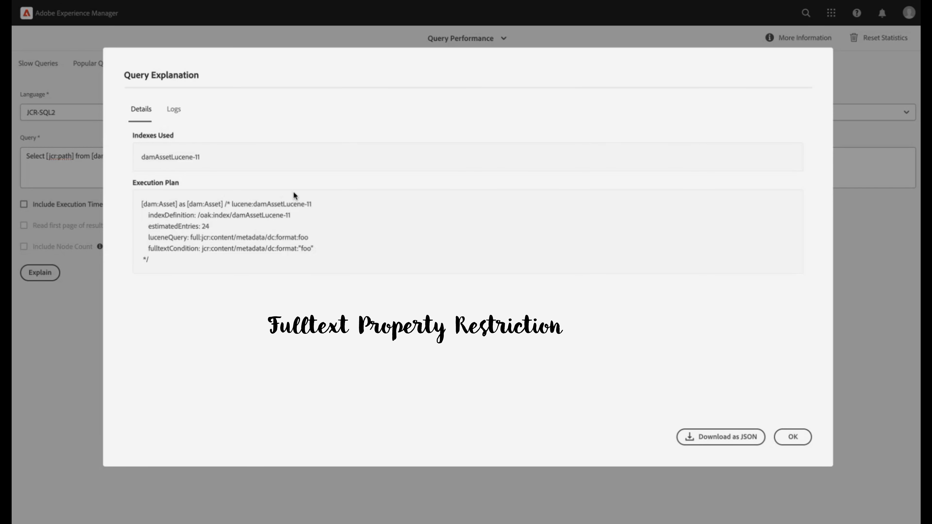
pyautogui.moveTo(190, 237); pyautogui.dragTo(328, 241)
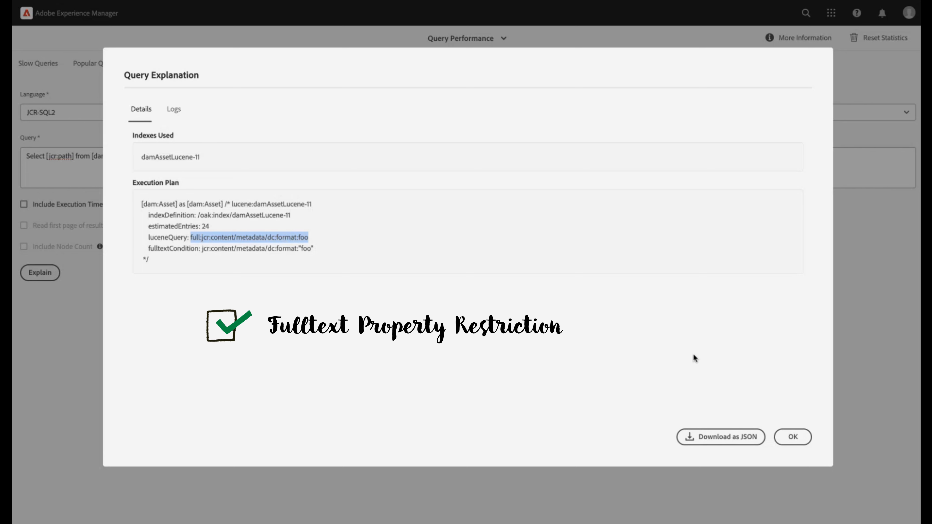
pyautogui.click(792, 436)
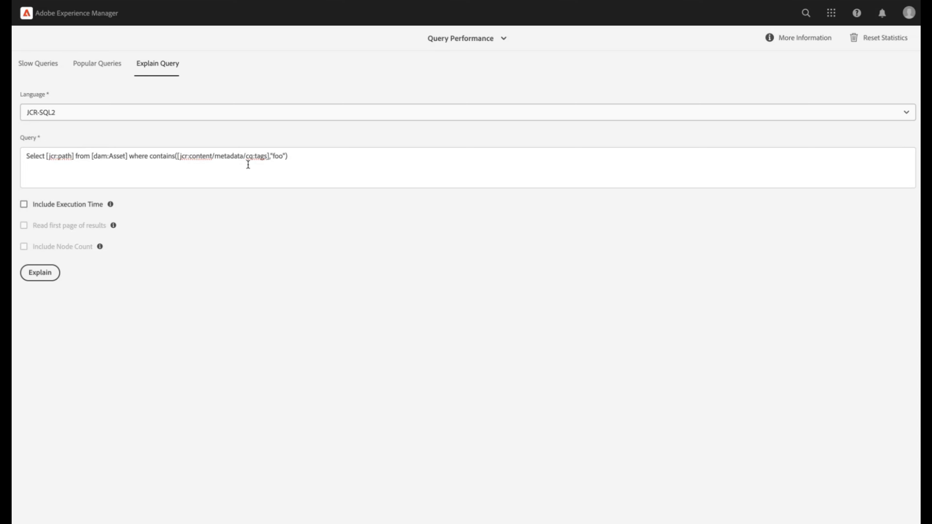
# Explain the dam:Asset query with contains([jcr:content/metadata/cq:tags],"foo") and check the indexes used and the execution plan for the full-text restriction
pyautogui.moveTo(246, 156); pyautogui.dragTo(268, 156)
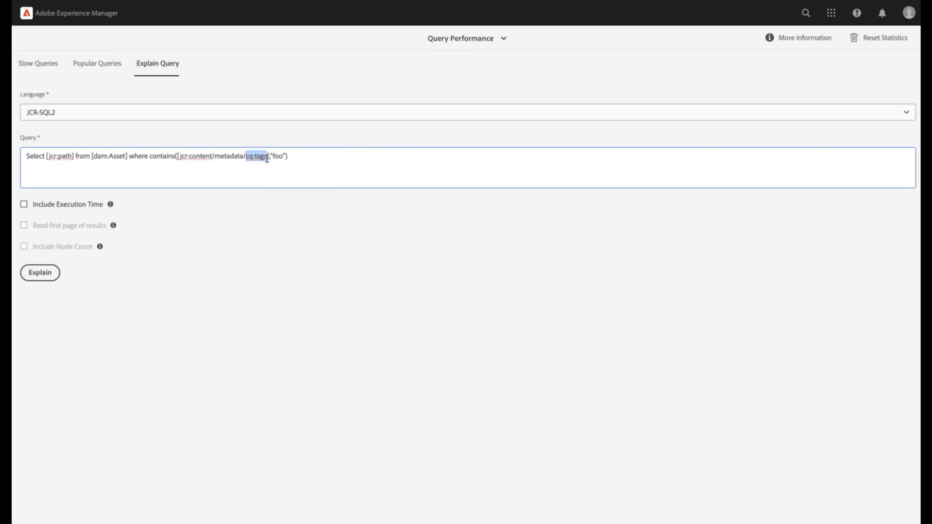
pyautogui.doubleClick(277, 156)
pyautogui.moveTo(144, 156); pyautogui.dragTo(284, 159)
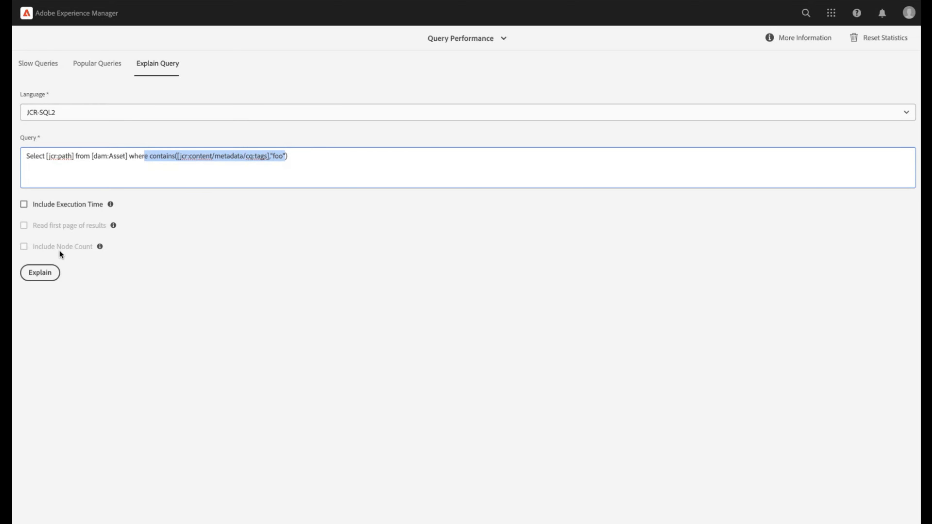
pyautogui.click(38, 275)
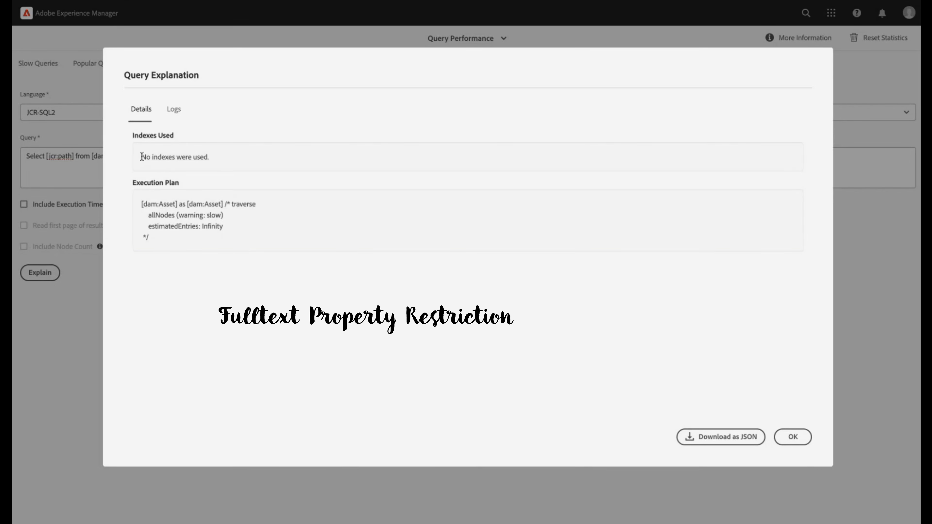
pyautogui.moveTo(141, 157); pyautogui.dragTo(206, 156)
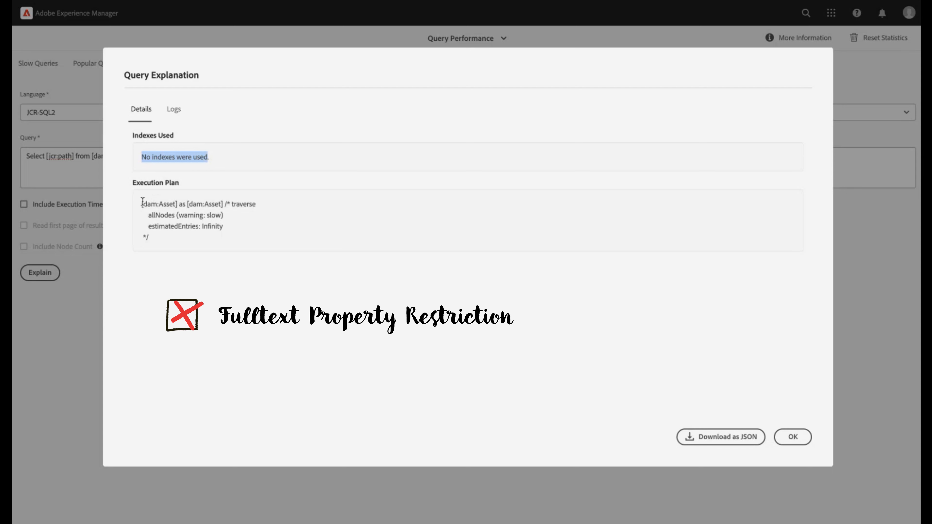
pyautogui.moveTo(141, 202); pyautogui.dragTo(180, 245)
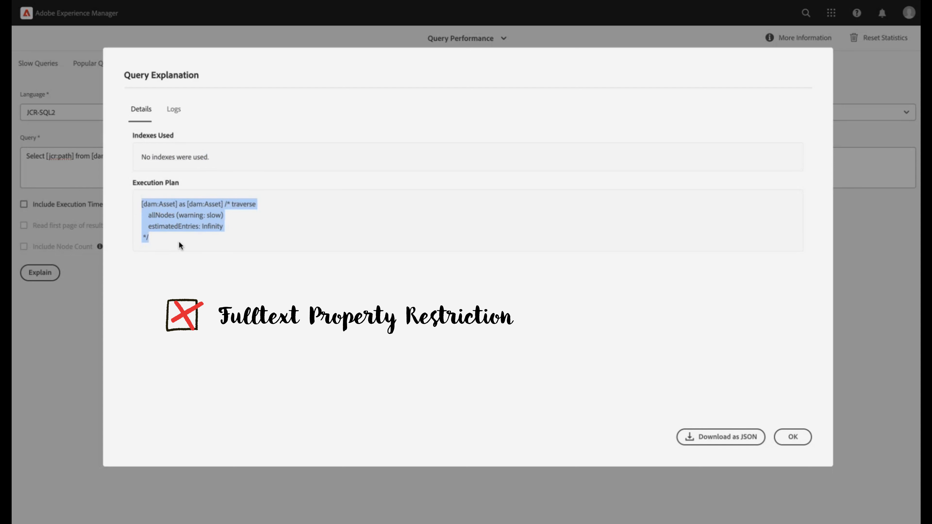